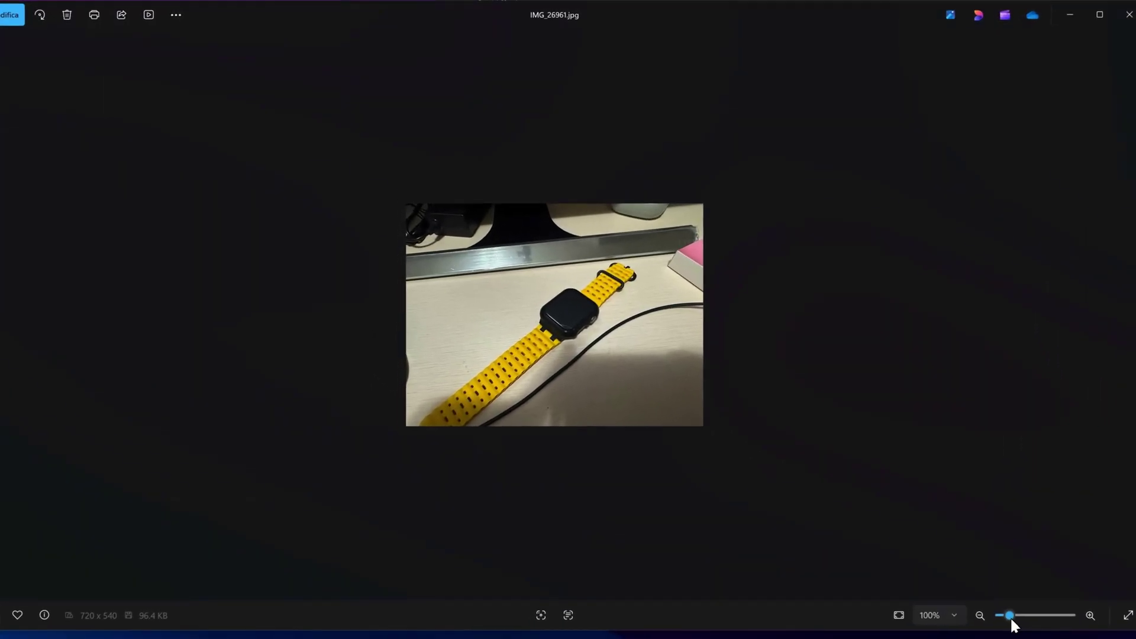
Zoom into the 720 x 540 smartwatch photo in Photos to about 547%.
drag(830, 520, 853, 519)
drag(1044, 613, 1011, 613)
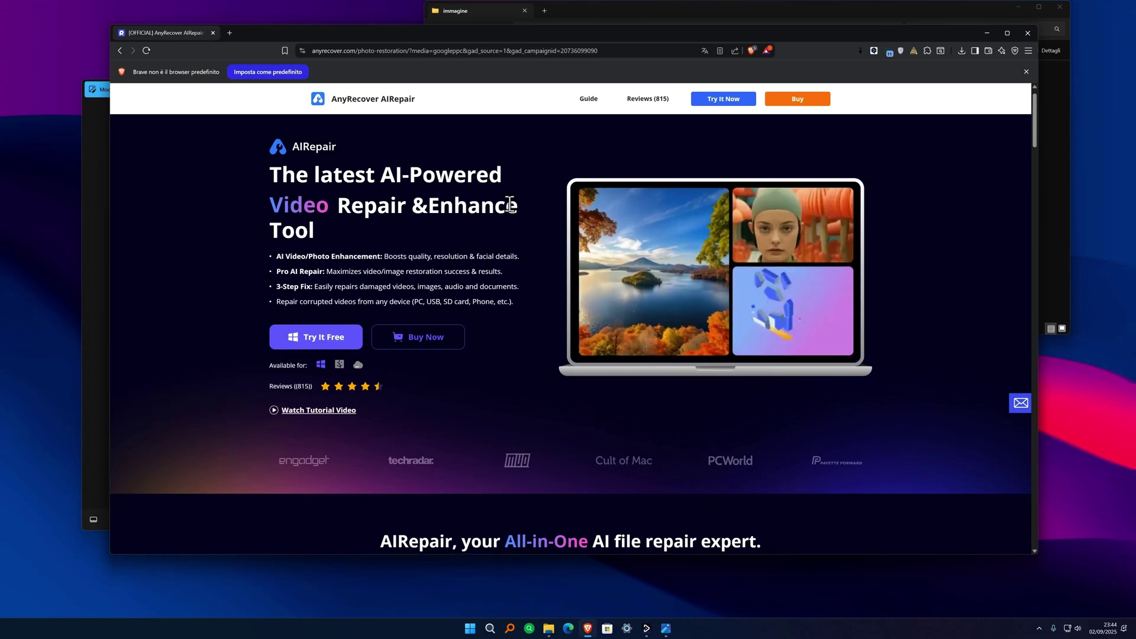
Scroll the AnyRecover AIRepair page down to the 'Faster or Better? Two video repair modes' section.
scroll(509, 202, down, 1)
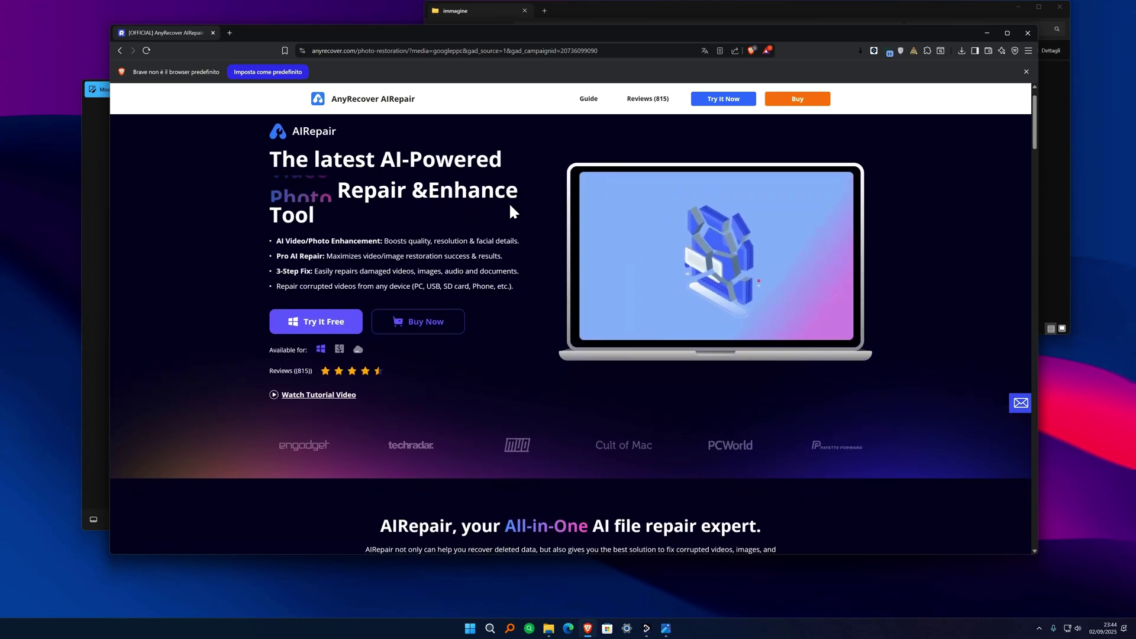
scroll(510, 212, down, 1)
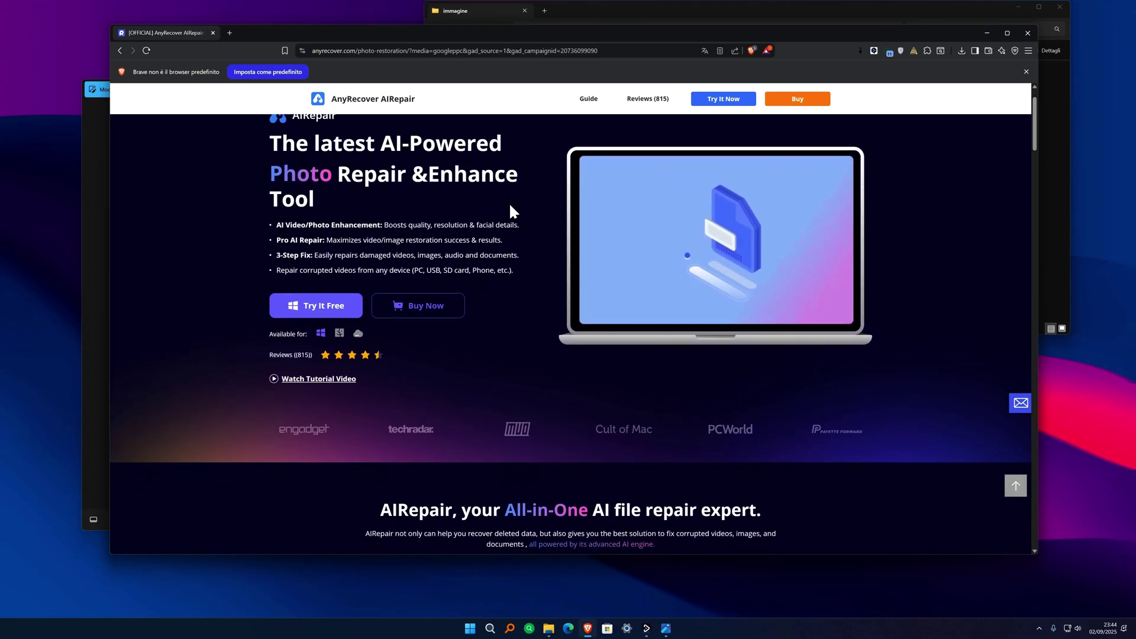
scroll(510, 206, down, 1)
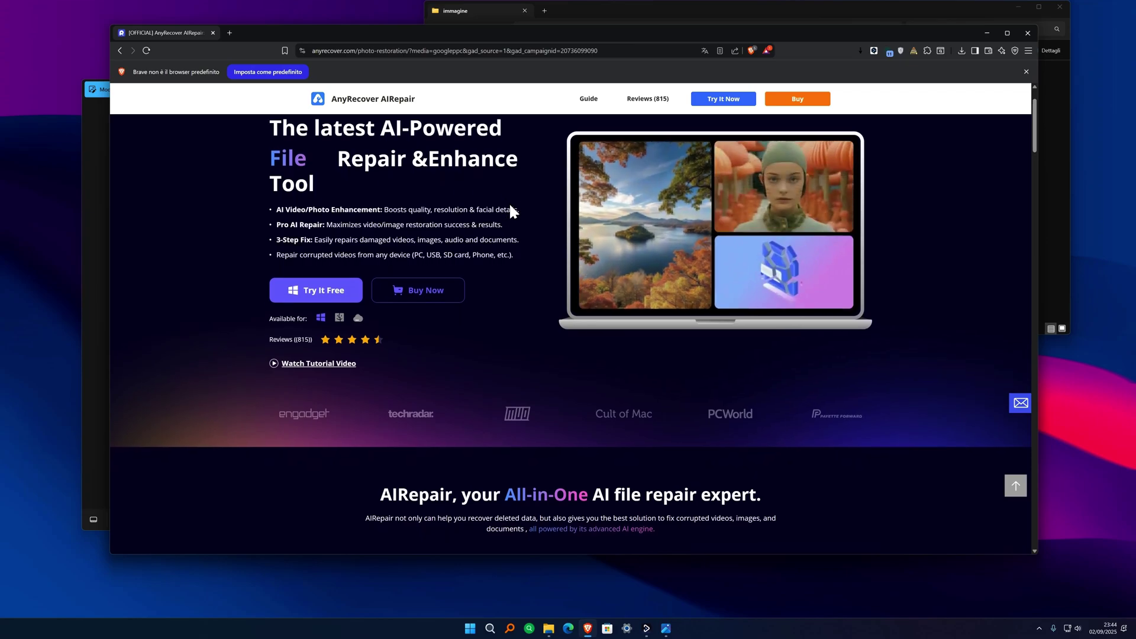
scroll(510, 205, down, 1)
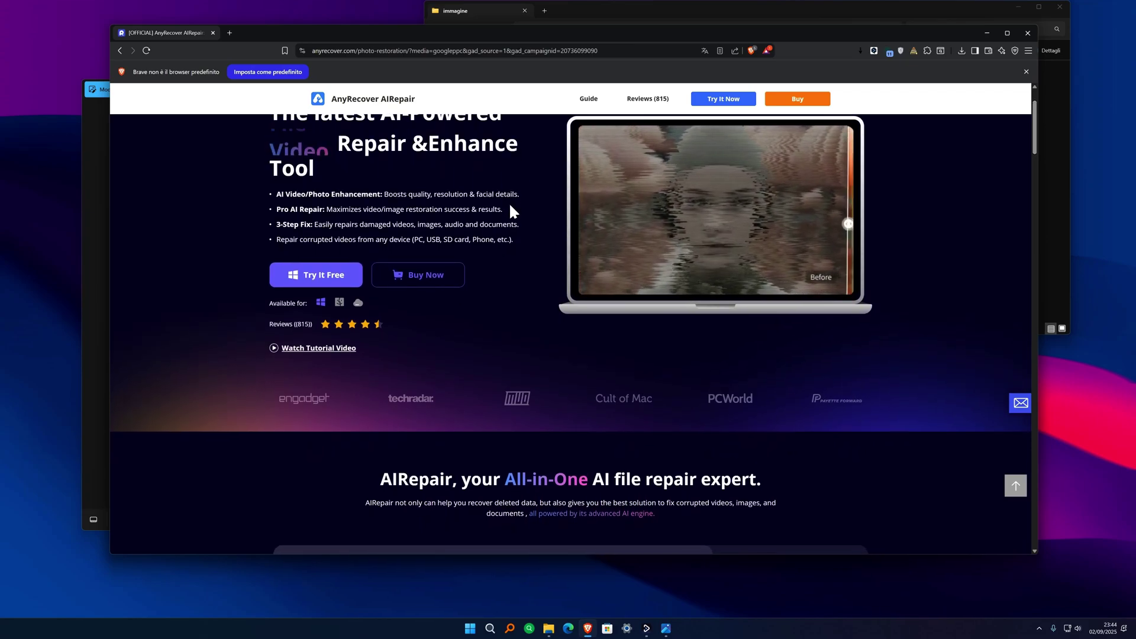
scroll(510, 212, down, 1)
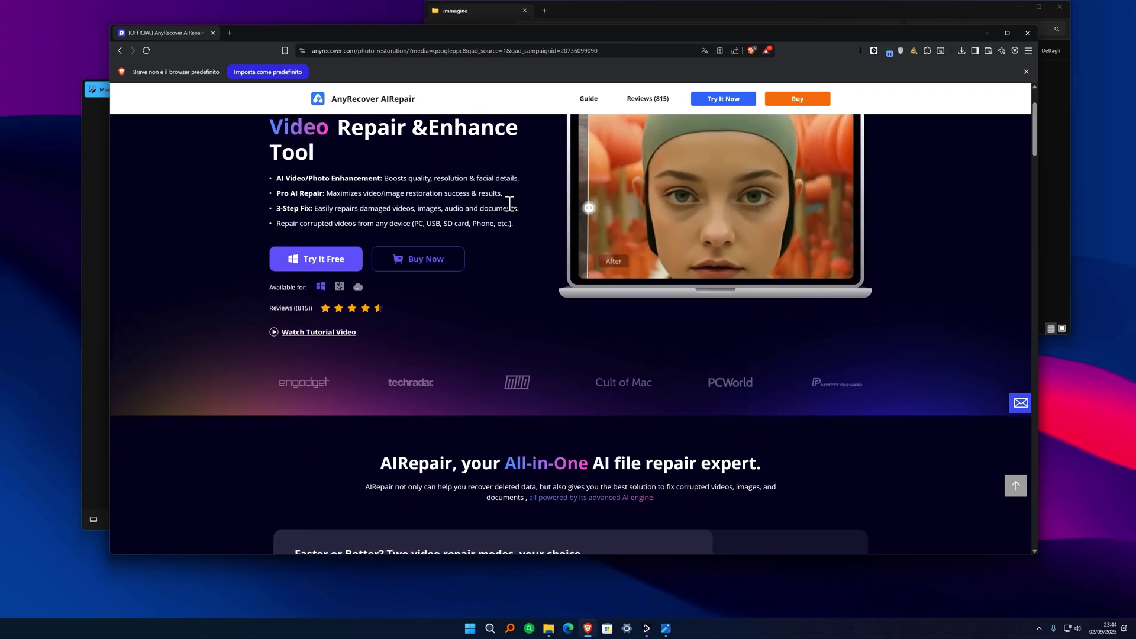
scroll(510, 212, down, 1)
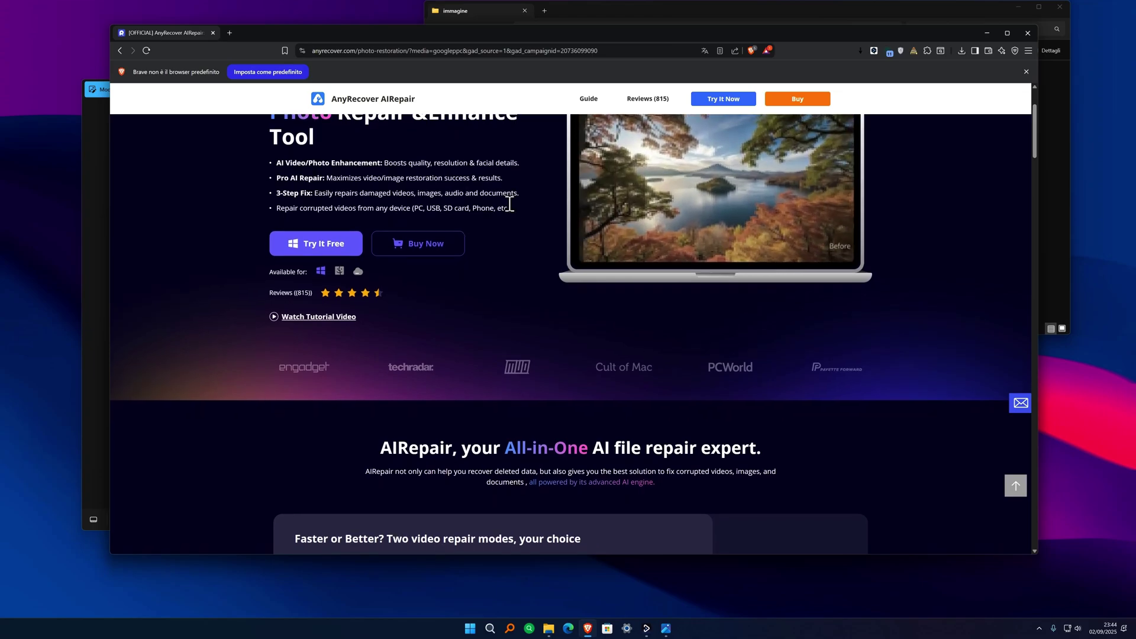
scroll(510, 212, down, 1)
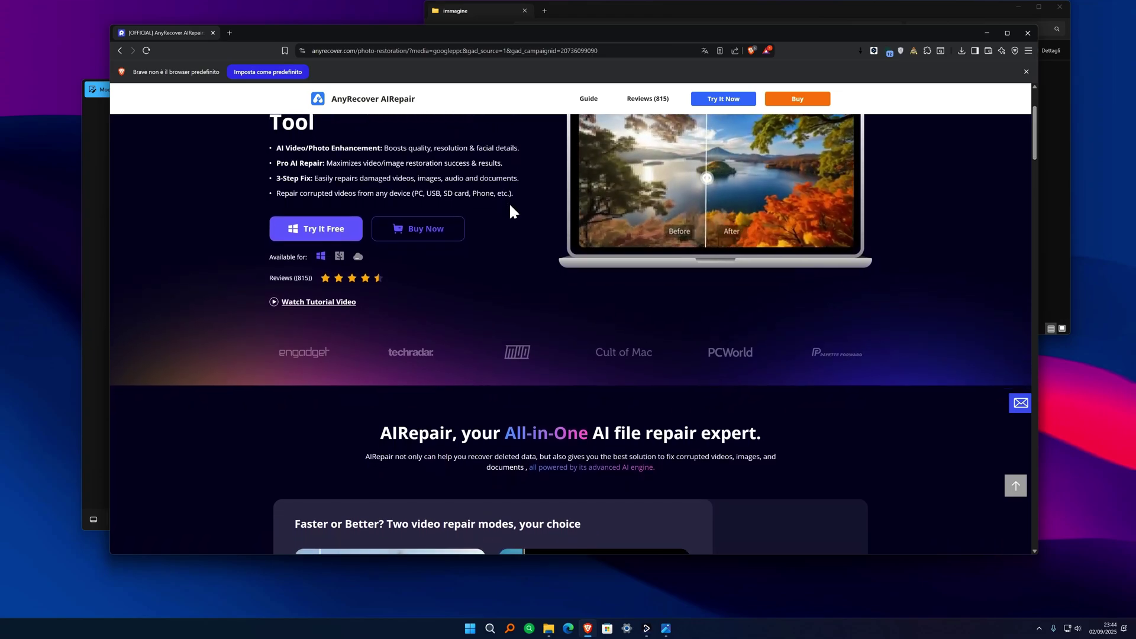
scroll(510, 212, down, 1)
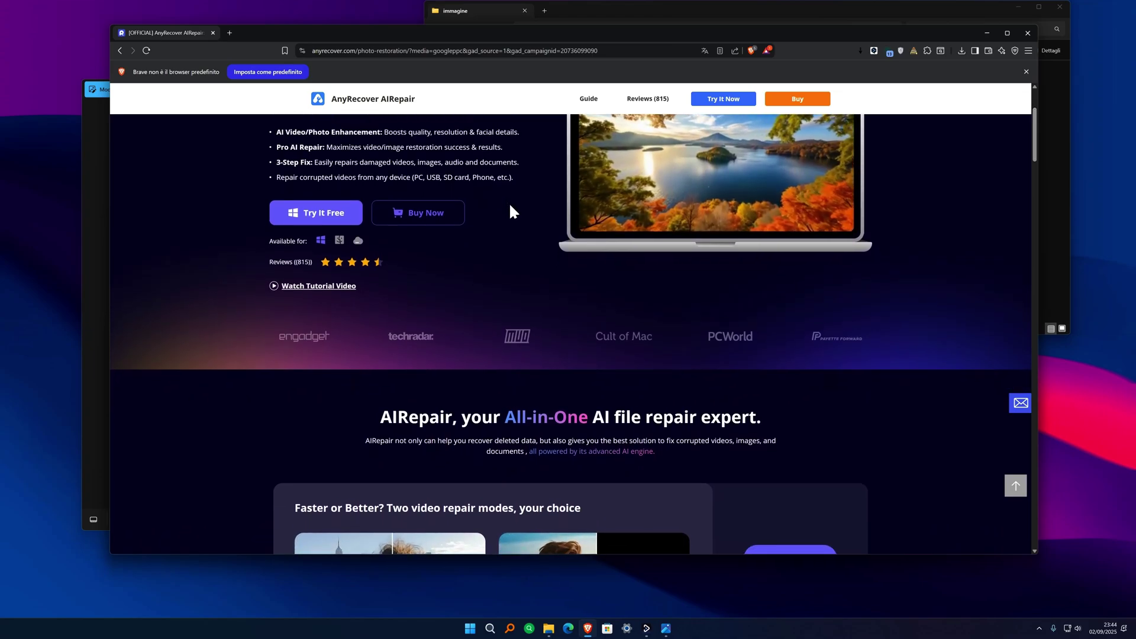
scroll(508, 213, down, 5)
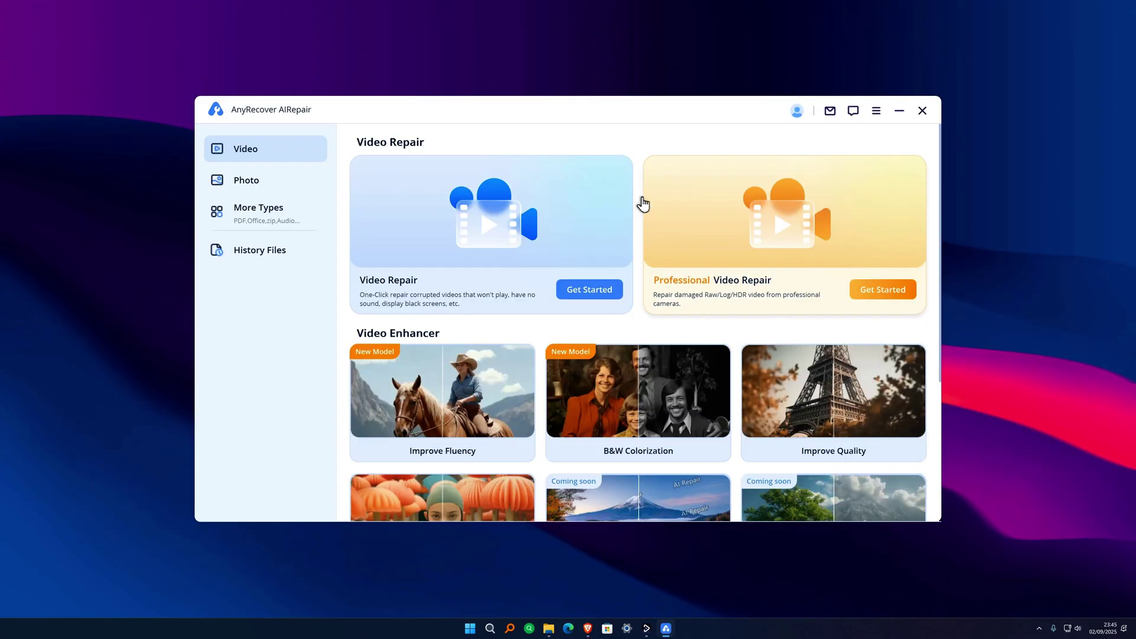
Switch to the Photo section and scroll down to the Photo Enhancer tools.
click(269, 190)
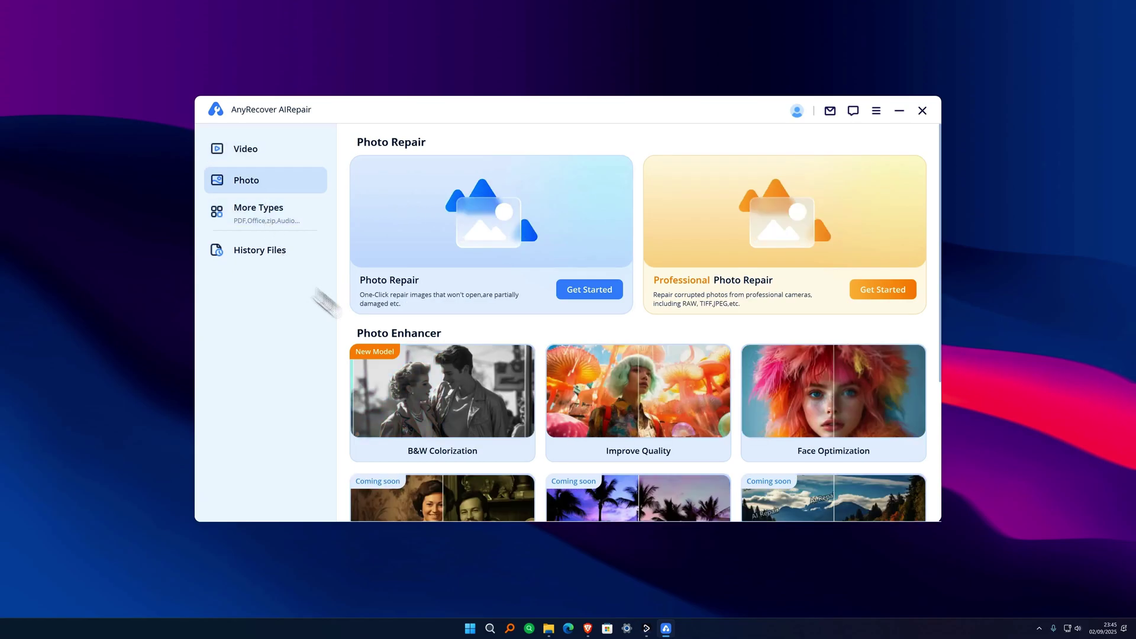
scroll(616, 409, down, 3)
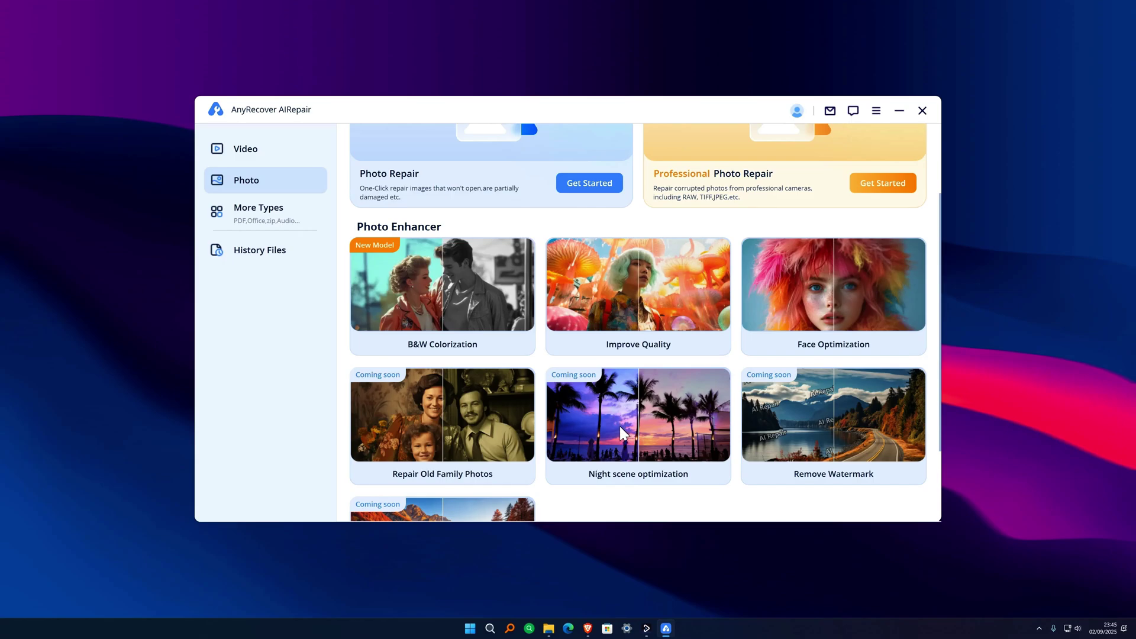
Load IMG_26961.jpg into the Improve Quality photo enhancer.
click(640, 311)
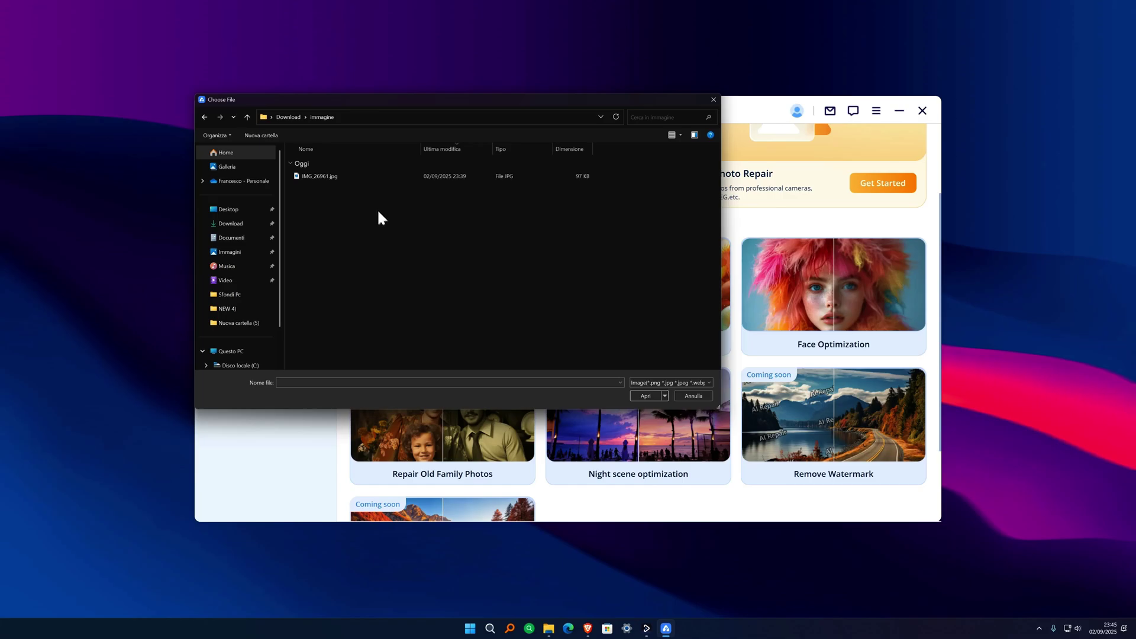
click(343, 176)
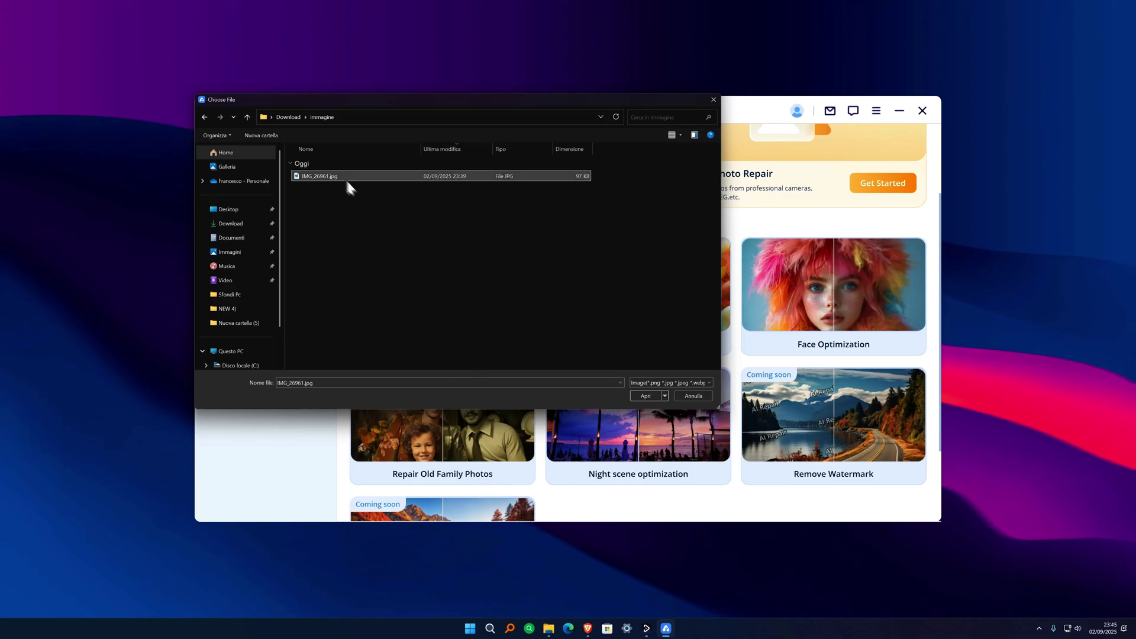
click(644, 396)
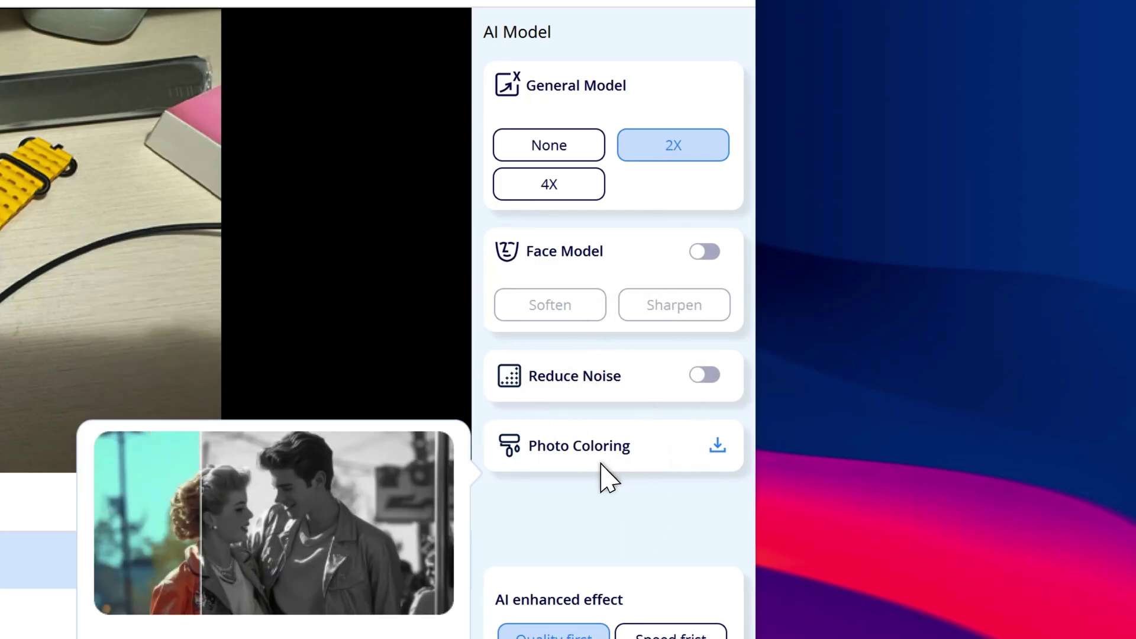
Try the 4X upscale, then return the General Model to 2X for 1440x1080 output.
mouse_move(651, 170)
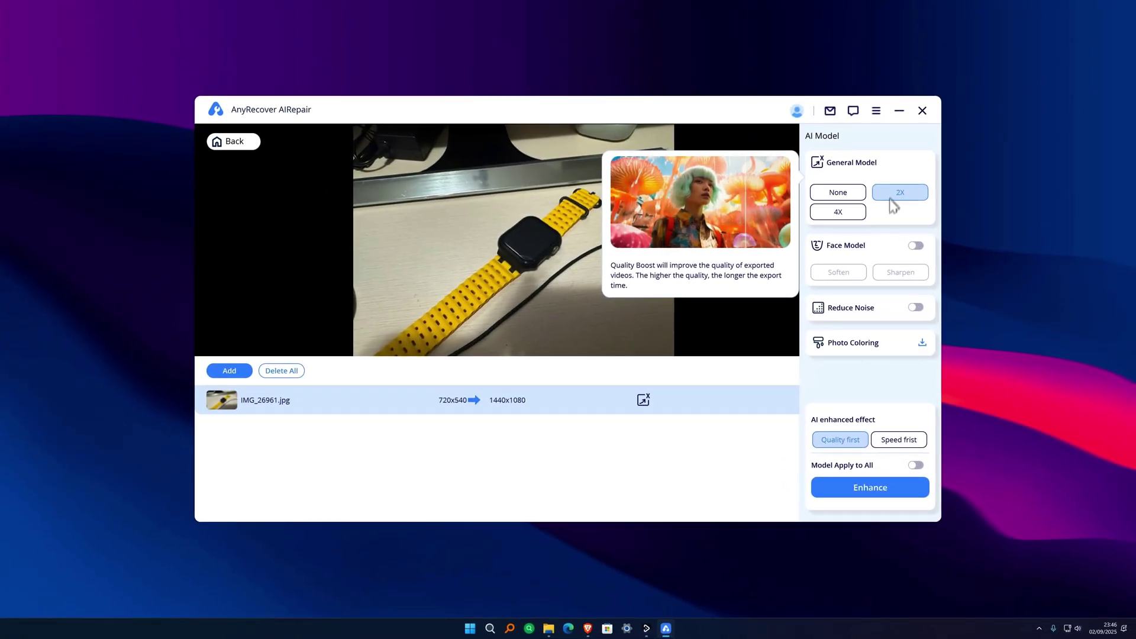
click(847, 213)
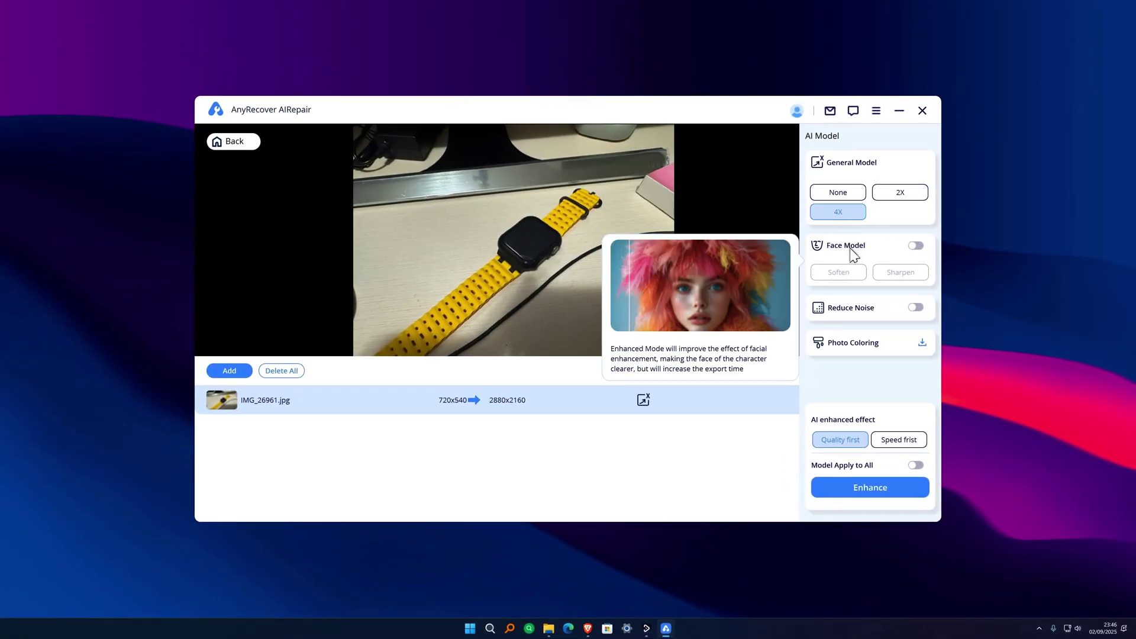
click(890, 196)
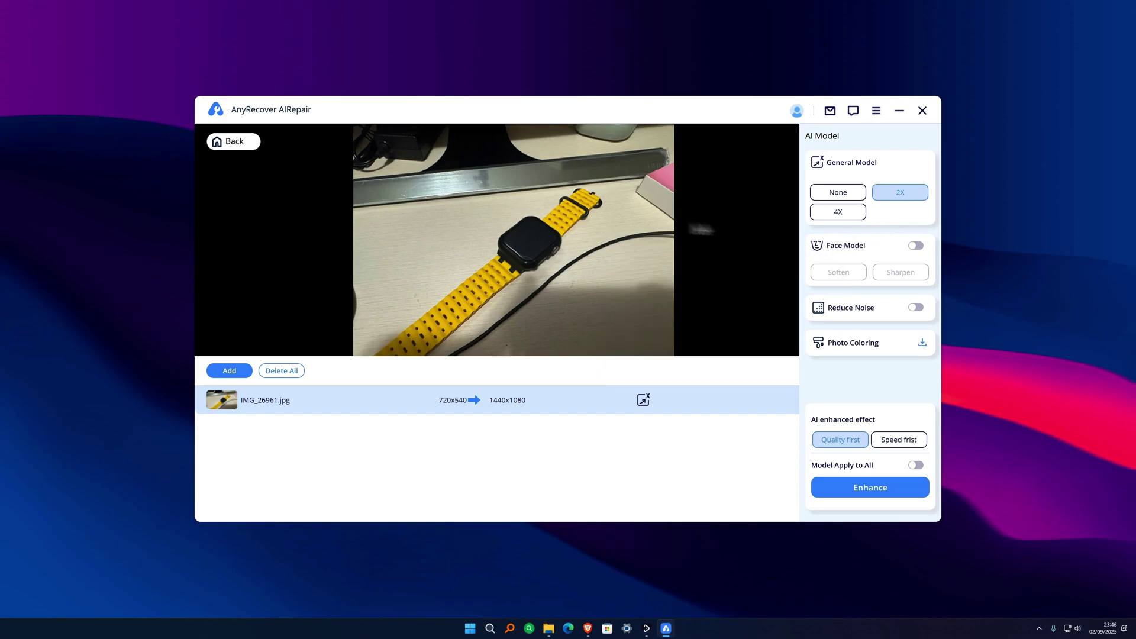
Test Face Model with the Sharpen style, then switch Face Model off again.
mouse_move(836, 264)
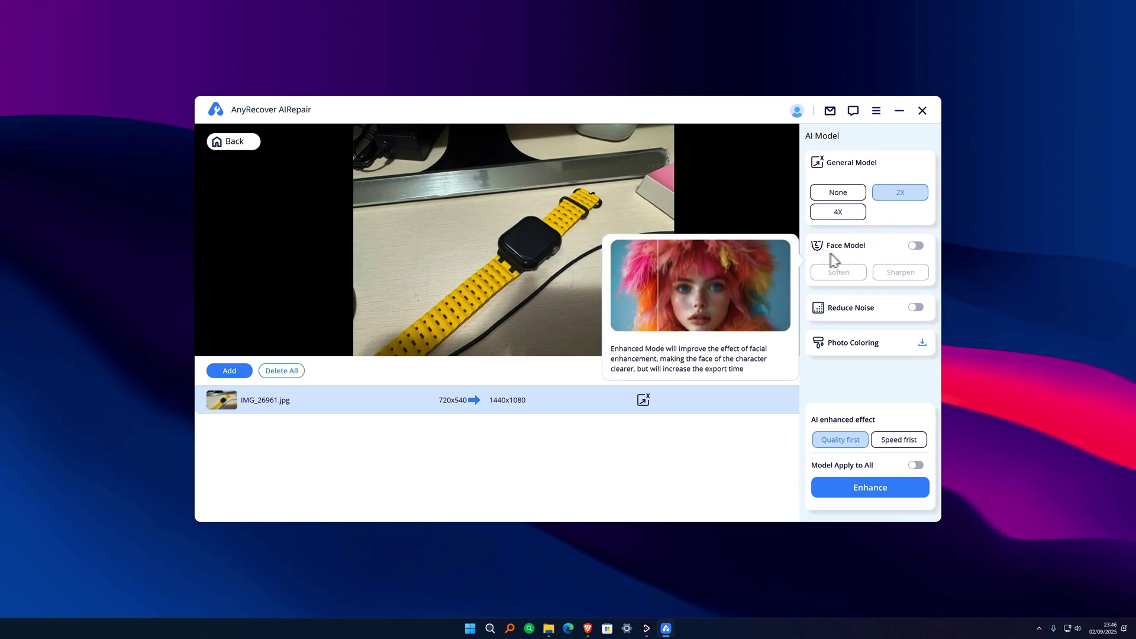
click(917, 247)
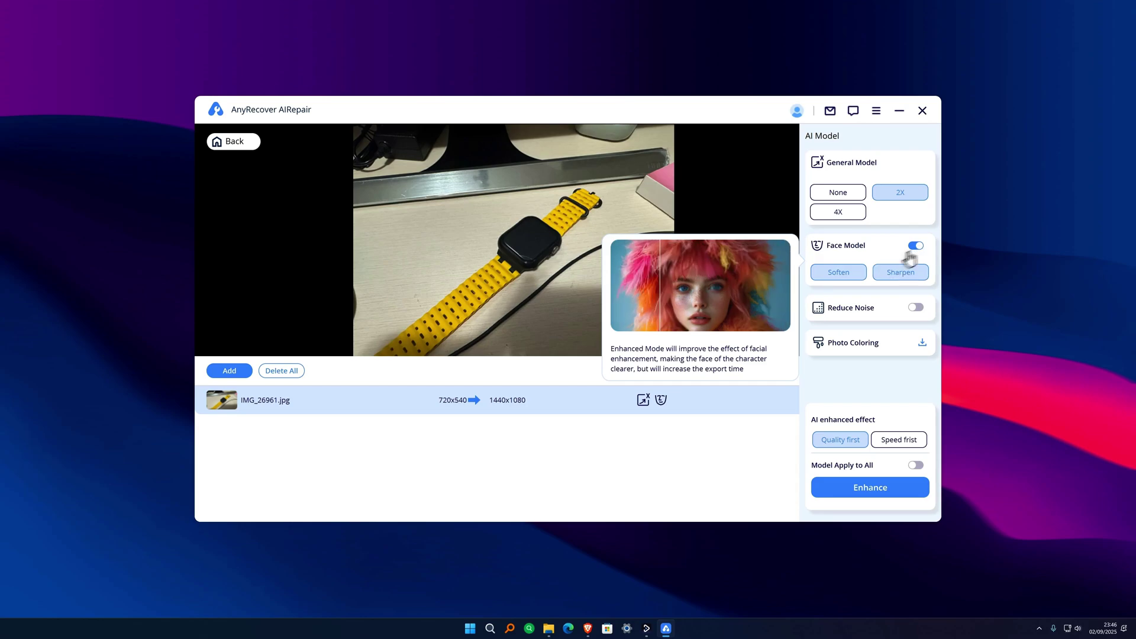
click(891, 278)
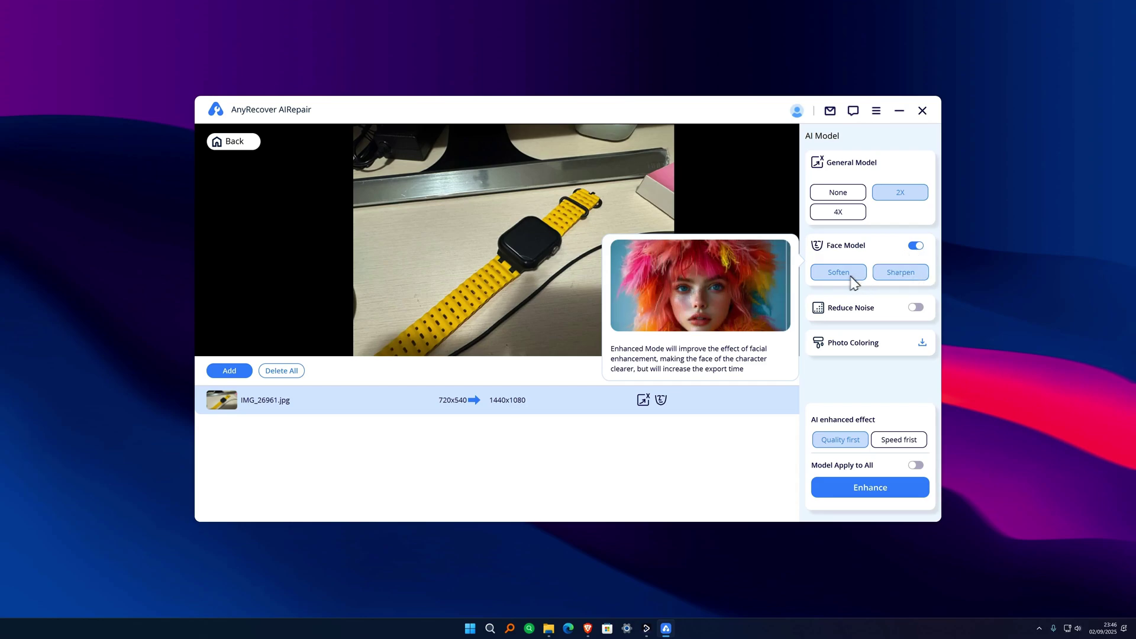
click(900, 275)
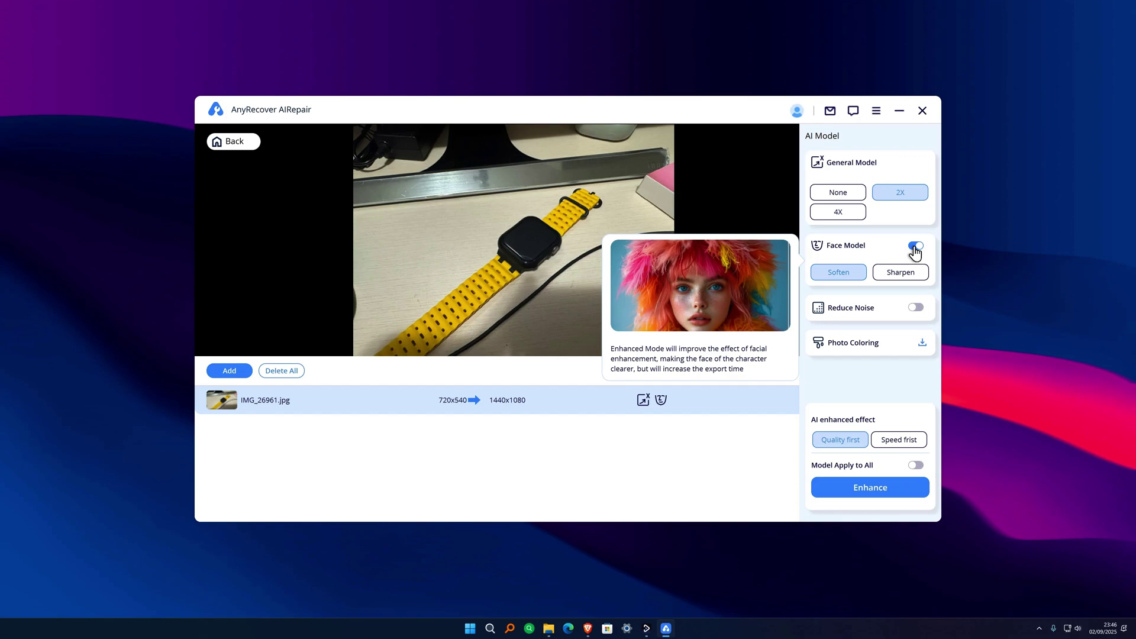
click(914, 247)
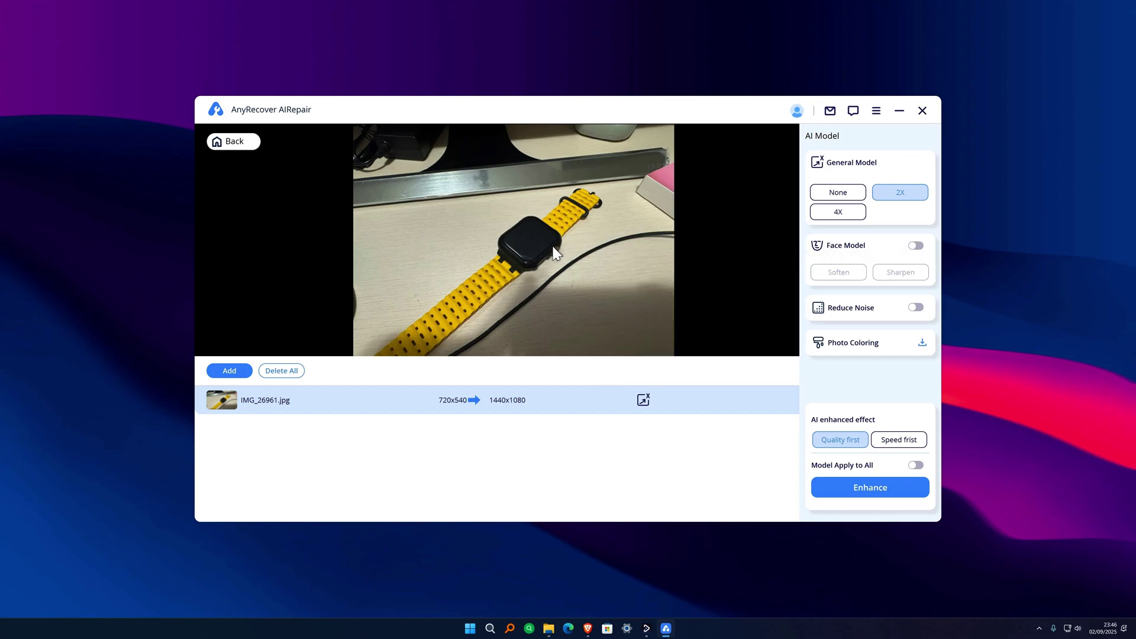
Switch on Reduce Noise for the 2X upscale of the watch photo.
mouse_move(905, 315)
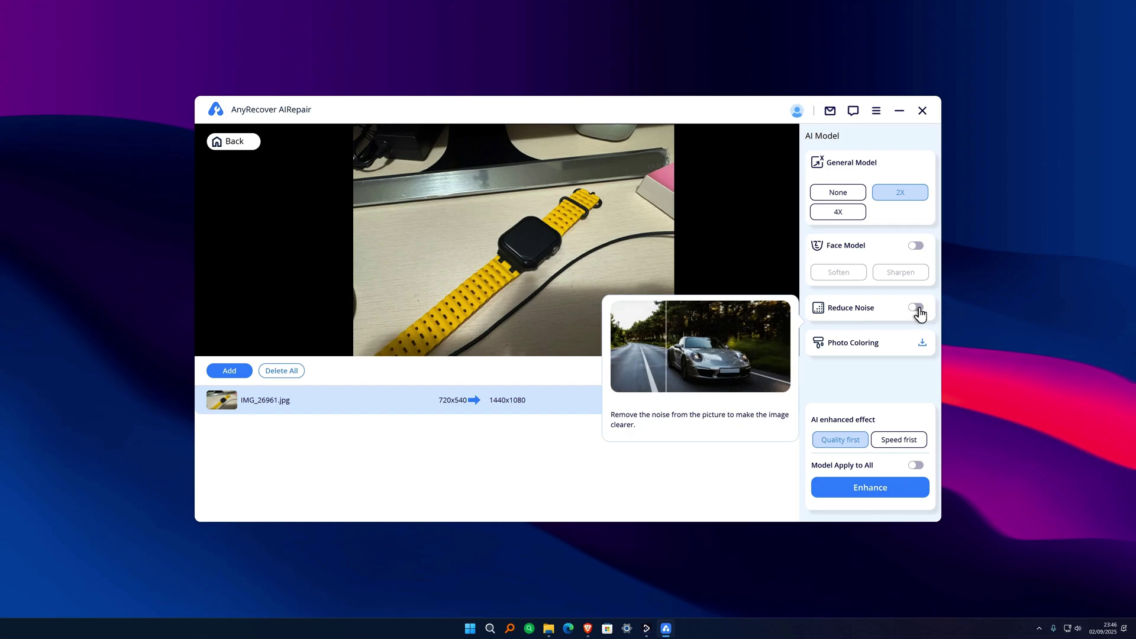
click(917, 308)
mouse_move(904, 345)
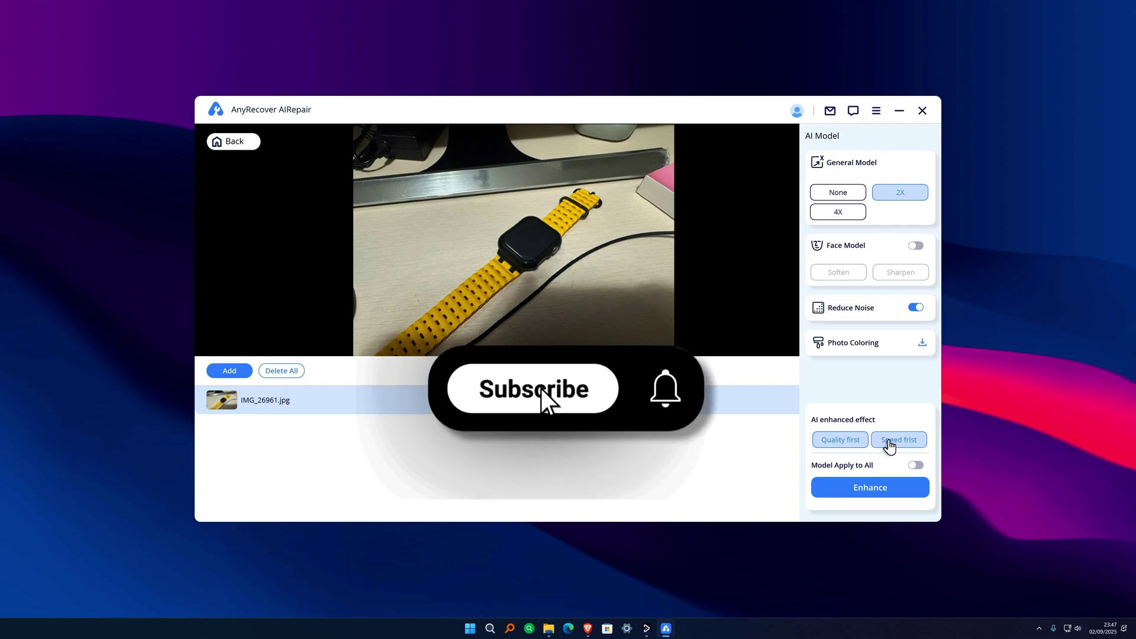
Enhance IMG_26961.jpg to 1440x1080, then compare Before and After with the slider view.
click(874, 490)
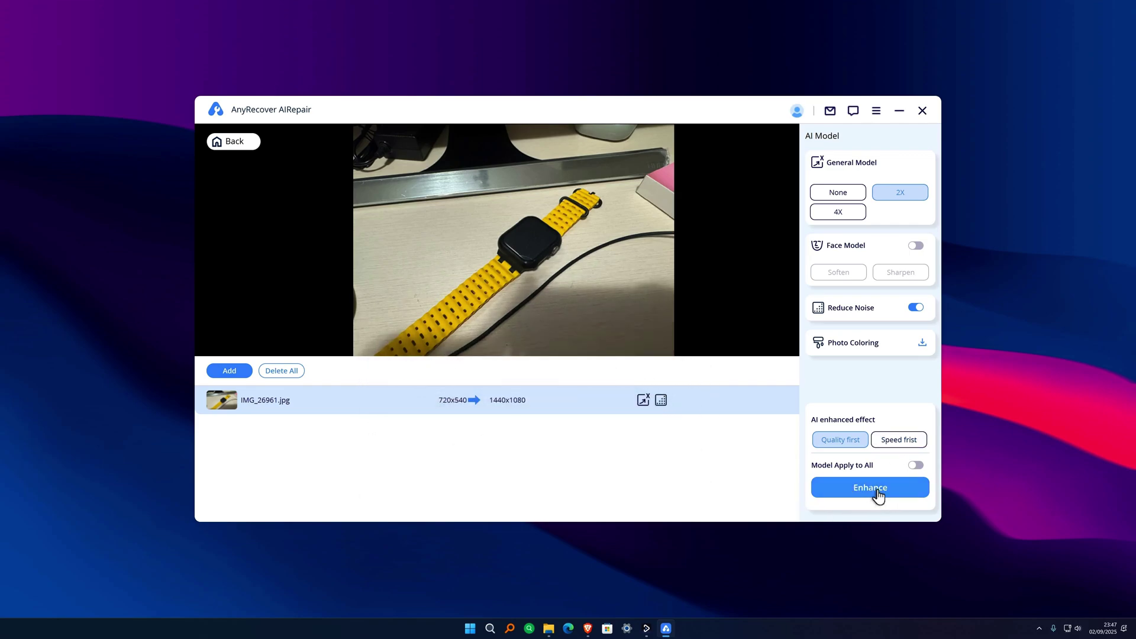
click(875, 491)
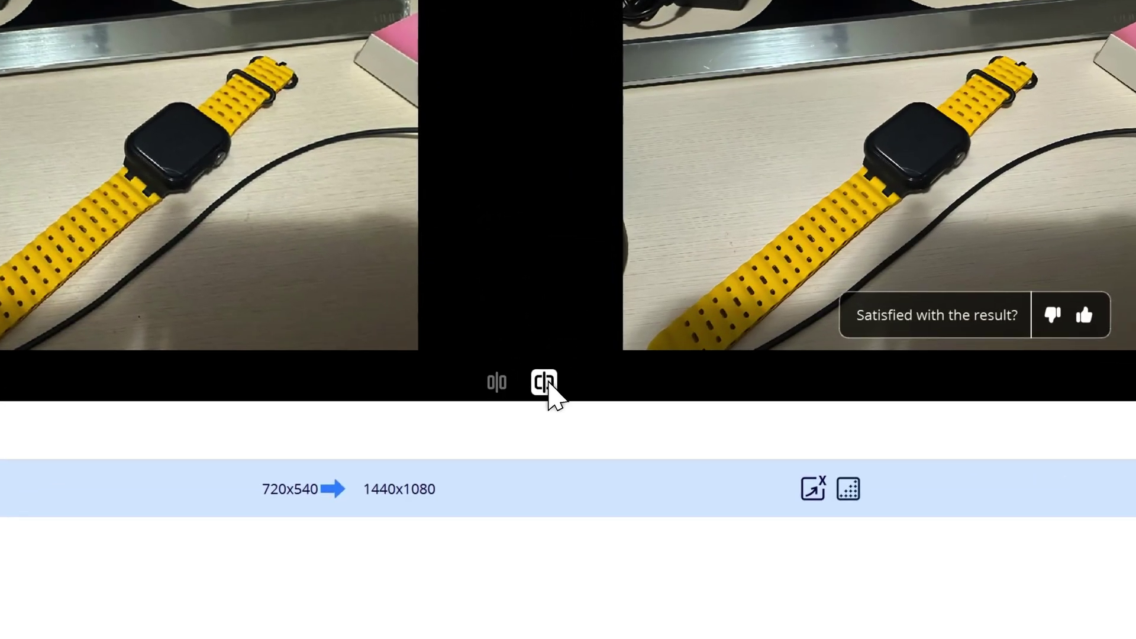
click(579, 347)
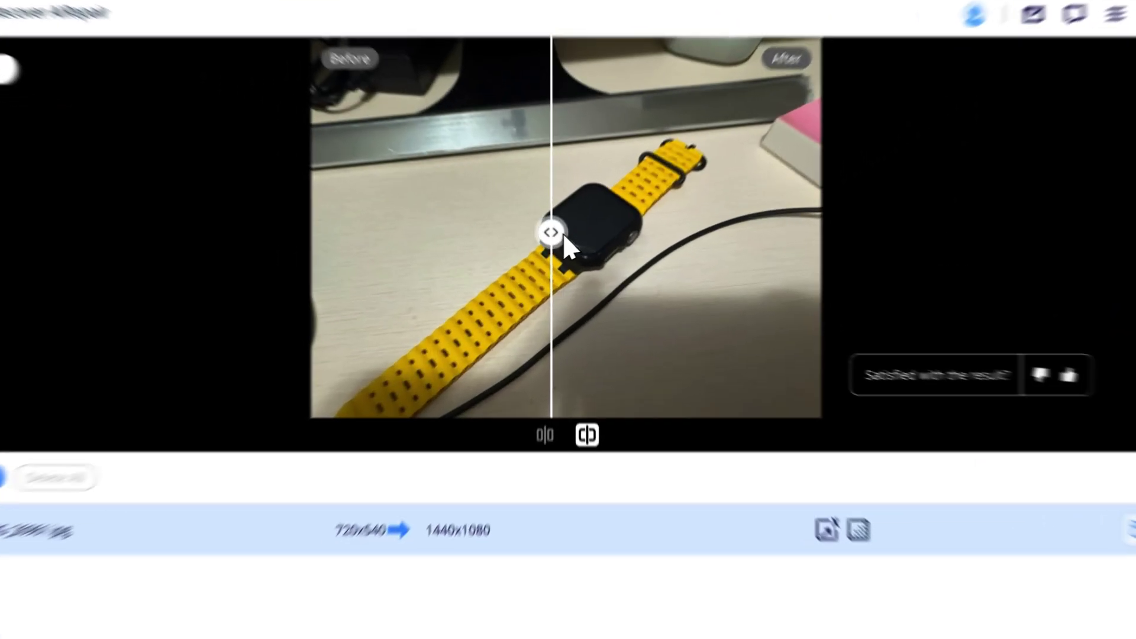
mouse_move(570, 234)
mouse_down()
mouse_move(530, 234)
mouse_move(583, 254)
mouse_move(693, 256)
mouse_move(388, 236)
mouse_move(690, 276)
mouse_move(609, 278)
mouse_move(507, 255)
mouse_move(588, 255)
mouse_move(578, 255)
mouse_up()
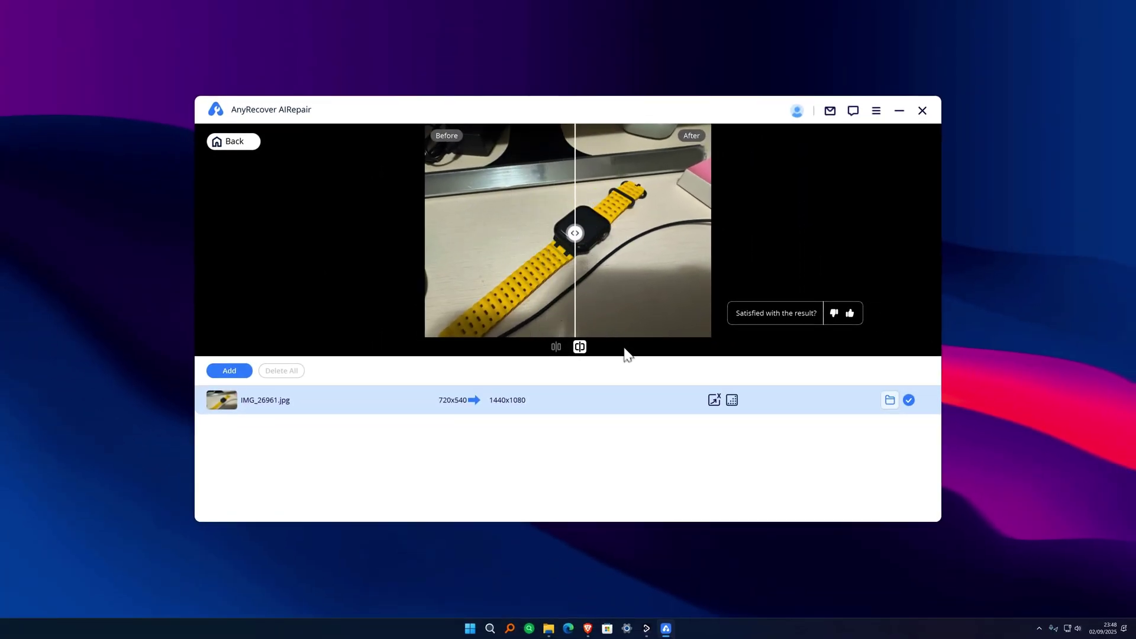
Open IMG_2696123-47-34.png from its output folder in the image viewer.
click(890, 400)
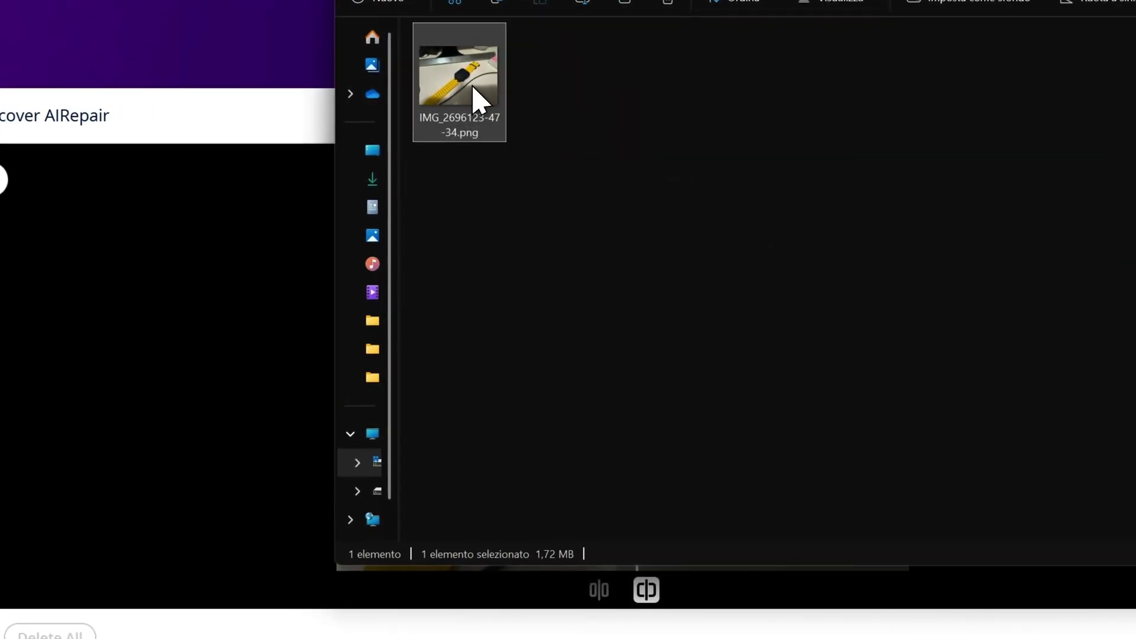
double_click(467, 94)
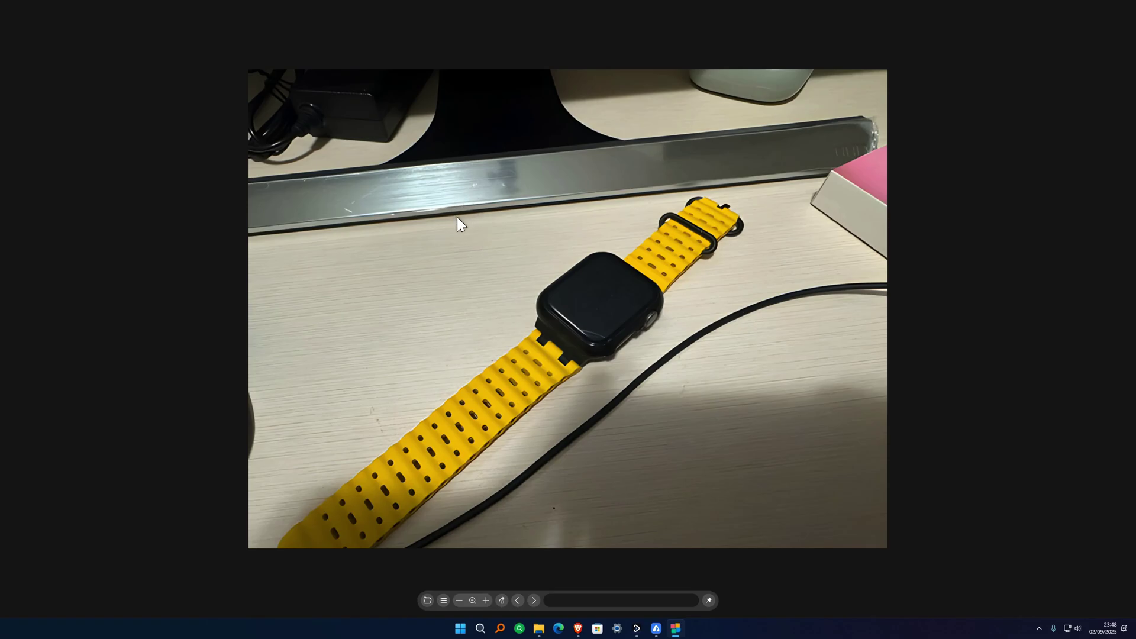
Place the original 720 x 540 photo beside the 1440 x 1080 PNG and zoom into each.
key(Escape)
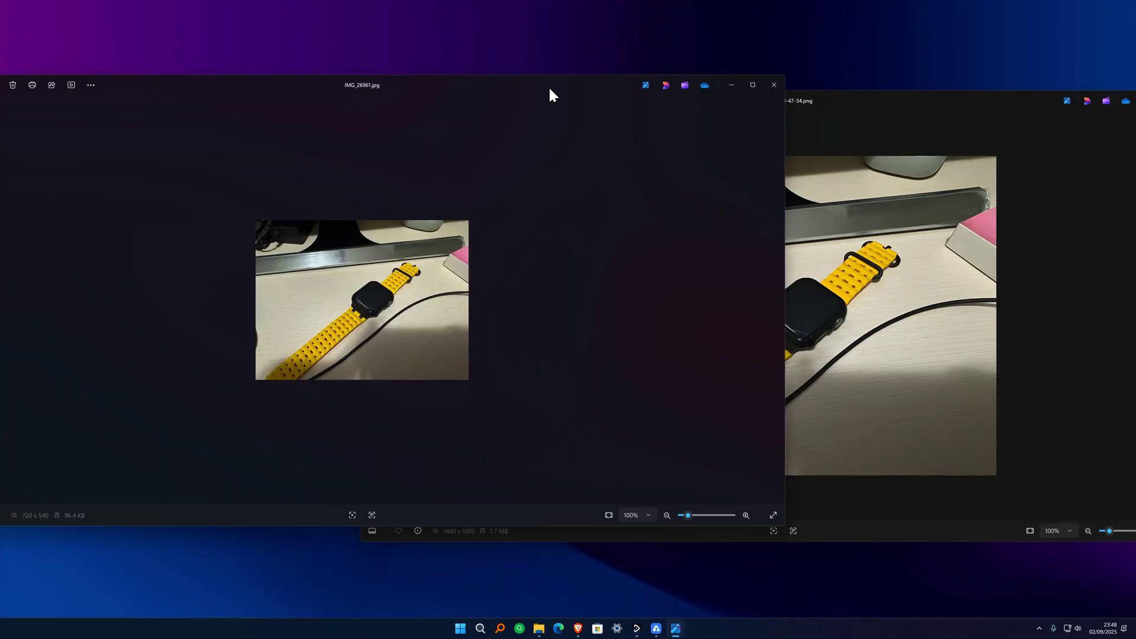
drag(549, 88, 568, 89)
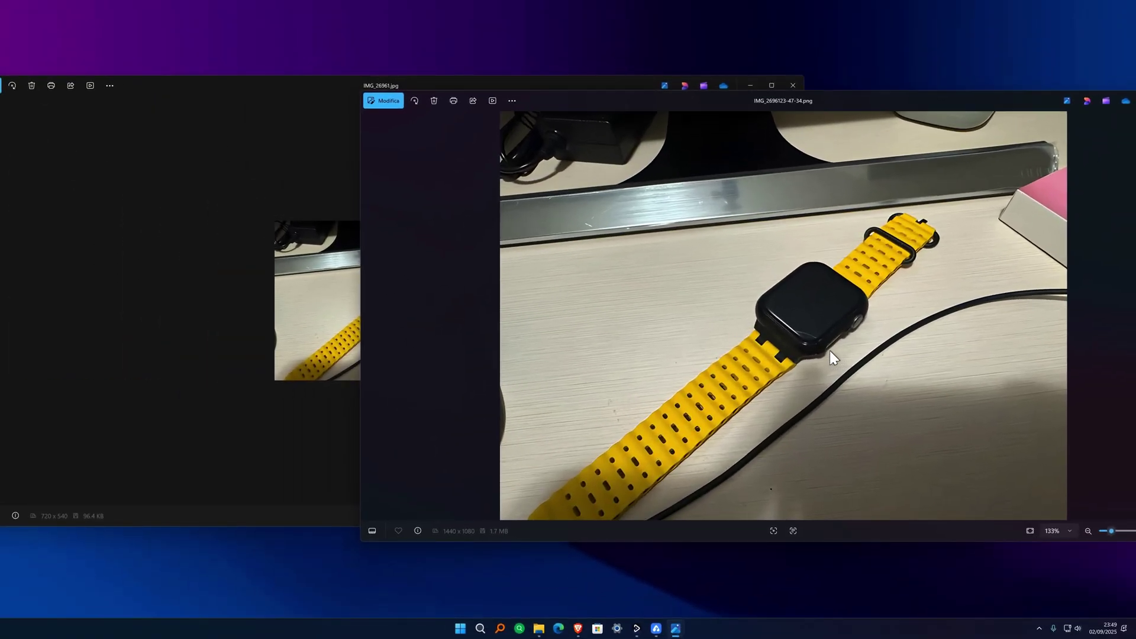
scroll(831, 351, up, 5)
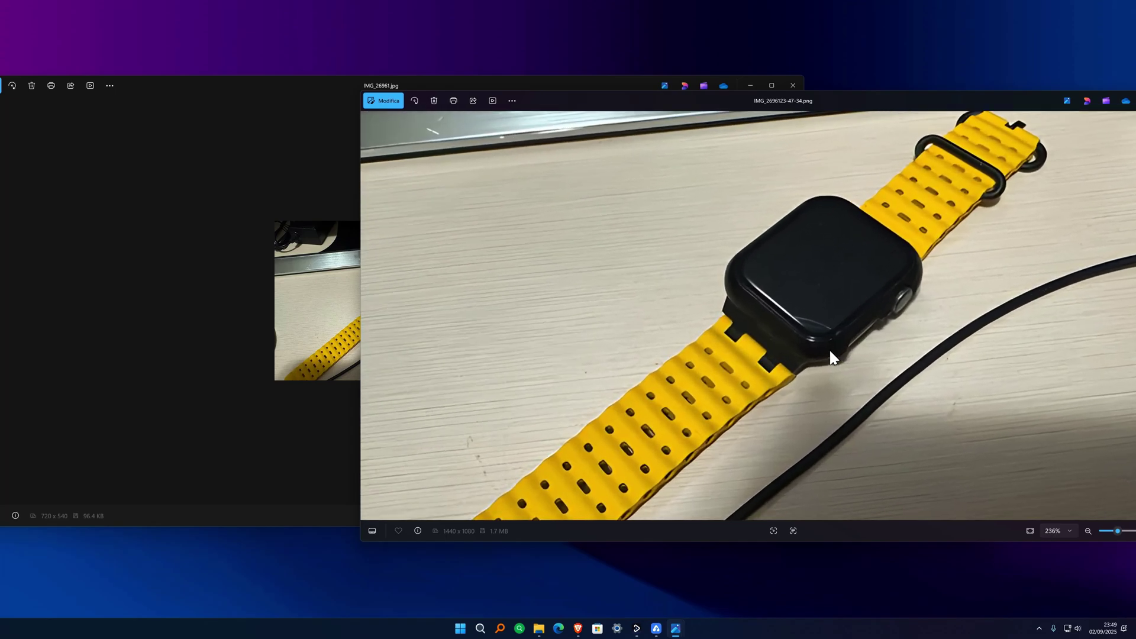
scroll(830, 355, down, 5)
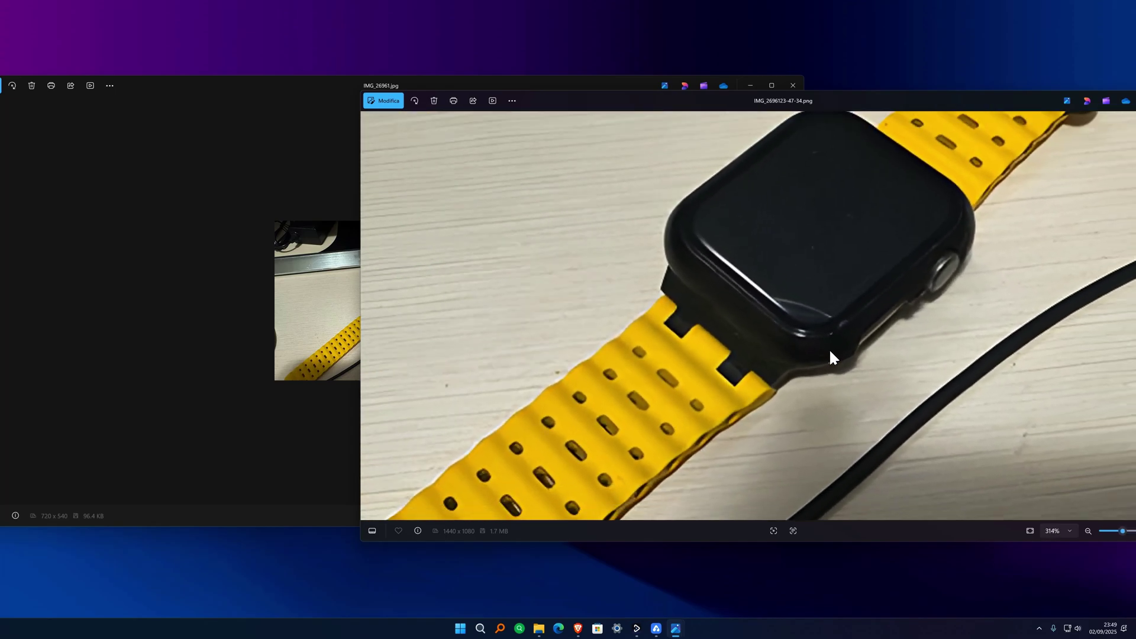
key(alt+Tab)
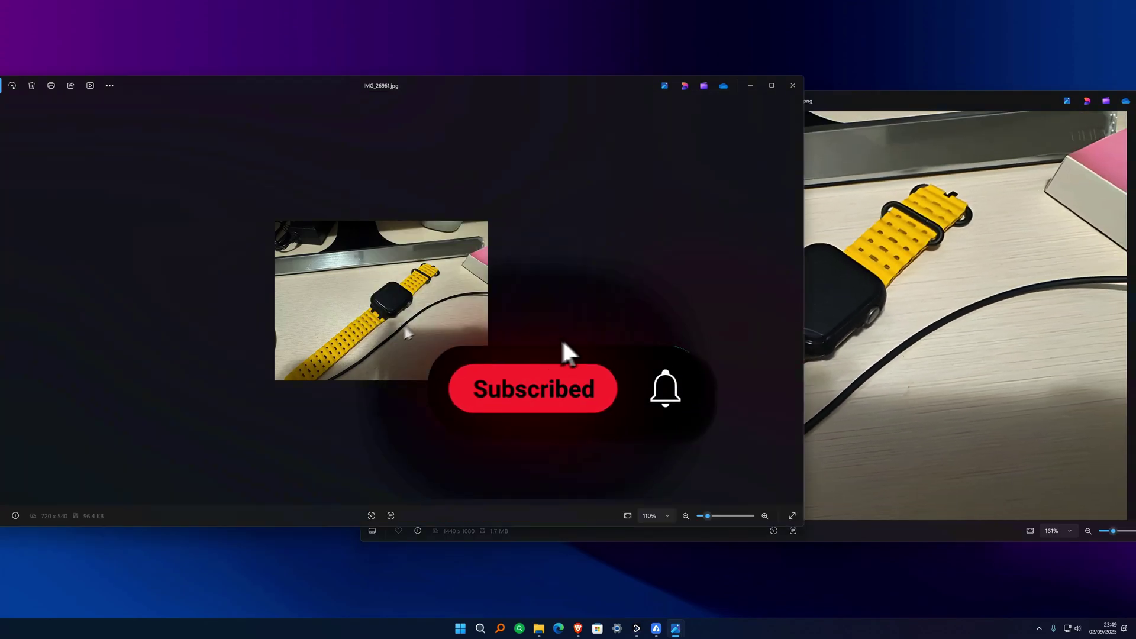
scroll(414, 317, up, 8)
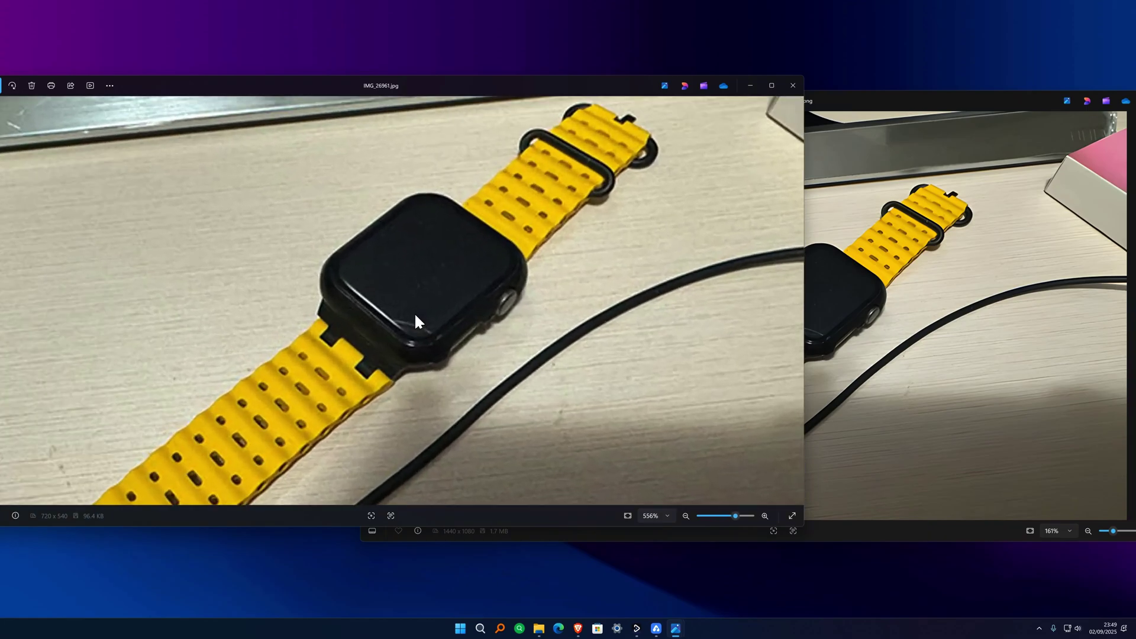